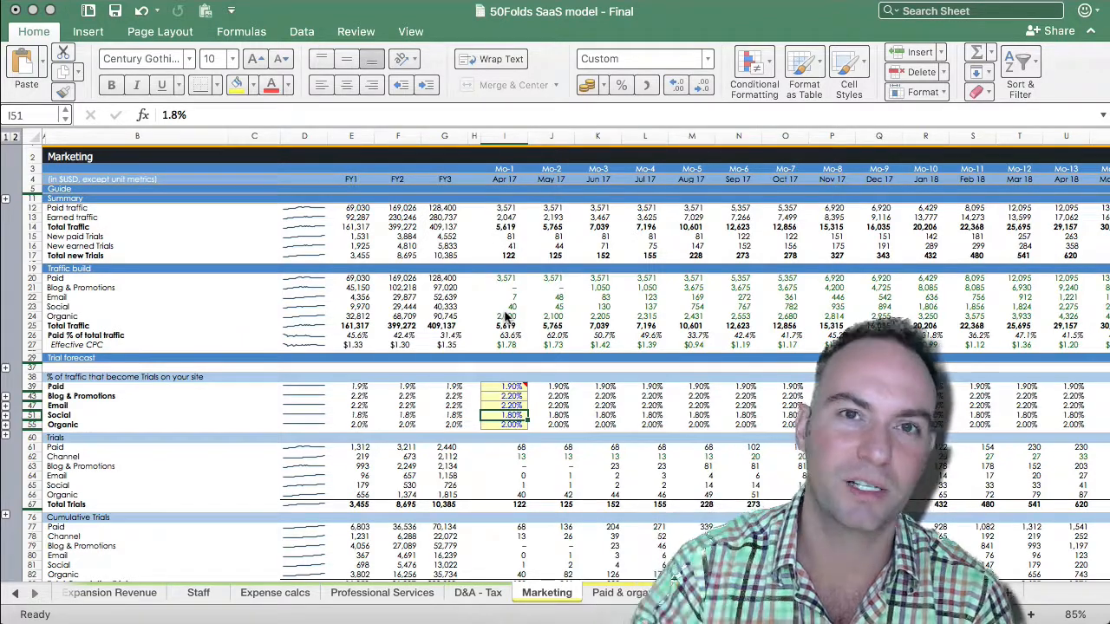
Step: Expand the grouped detail rows under Paid and Blog & Promotions in the trial conversion section
scroll(508, 318, down, 3)
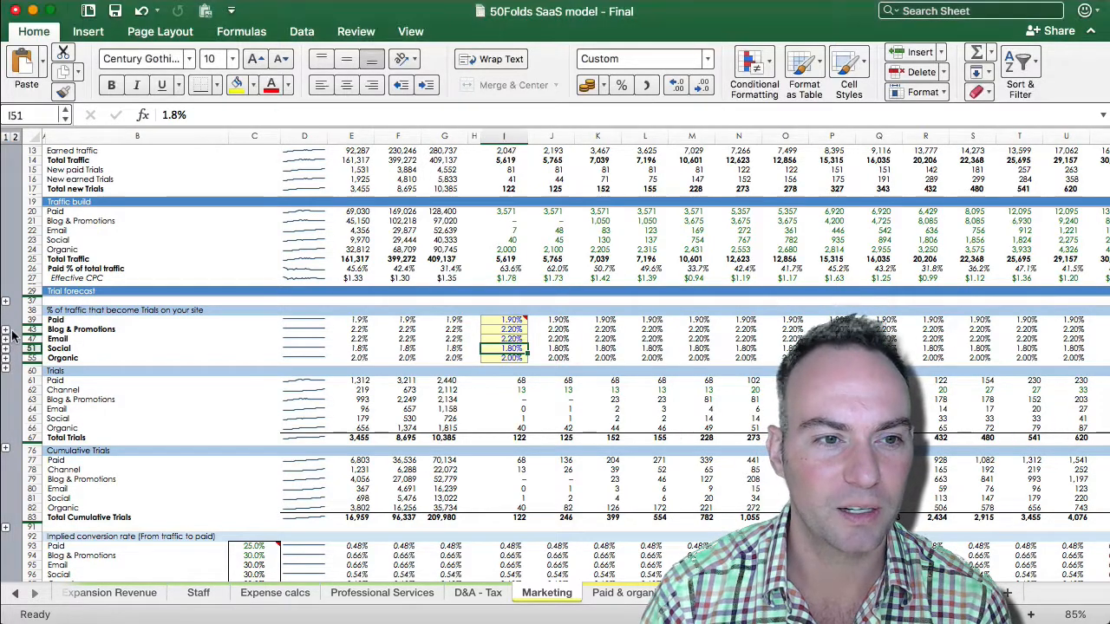
click(11, 331)
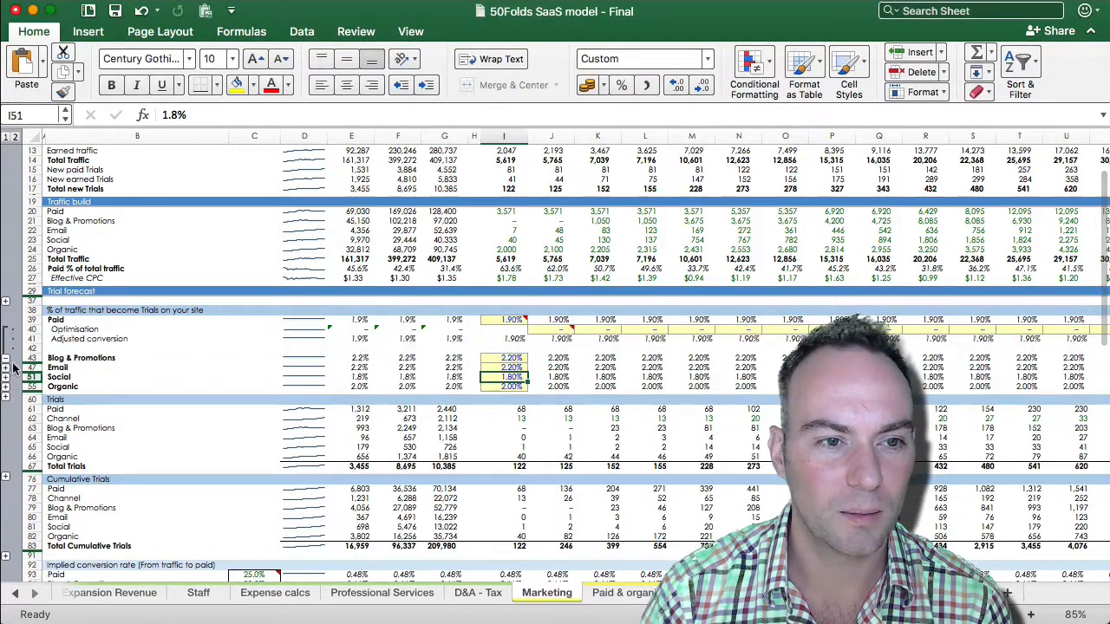
click(11, 365)
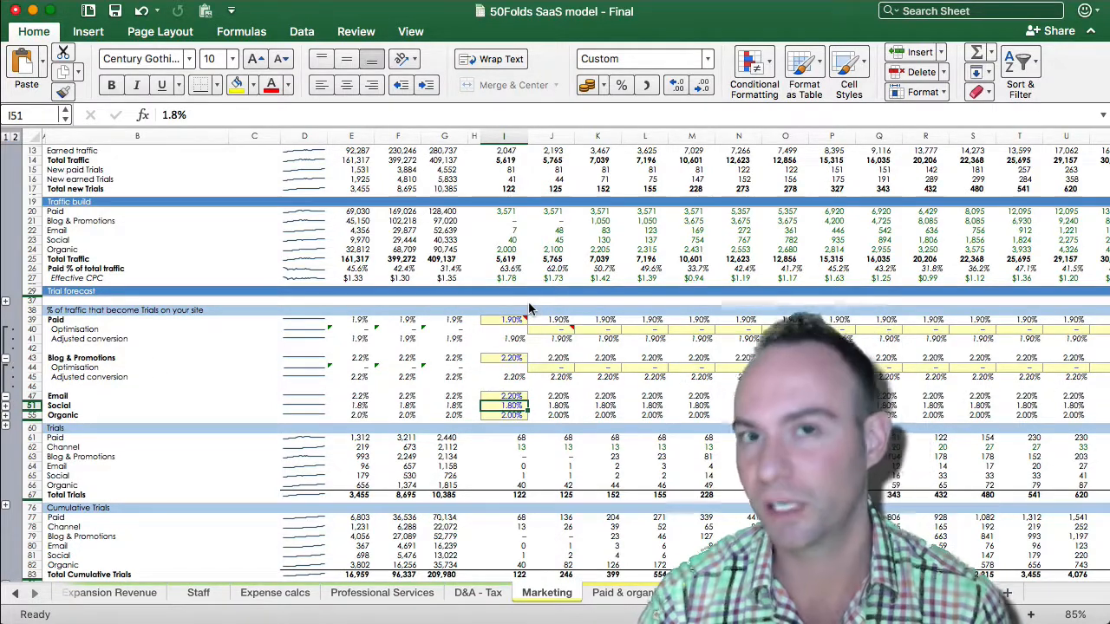
Step: Set the April 17 percentage of Paid traffic that becomes trials to 1.5%
click(512, 320)
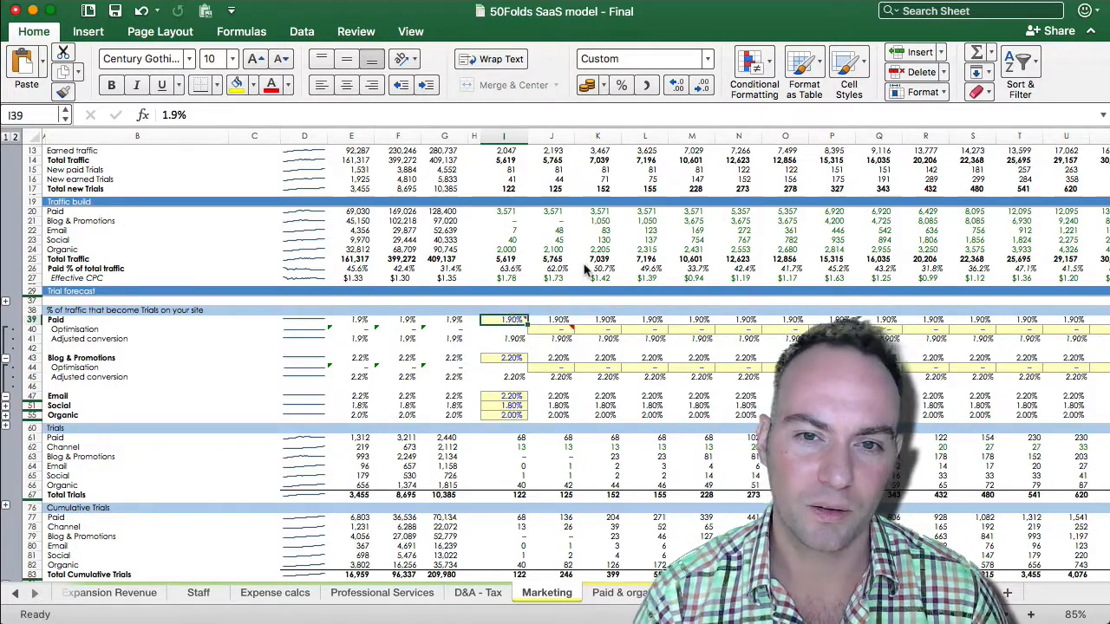
text(1.5%)
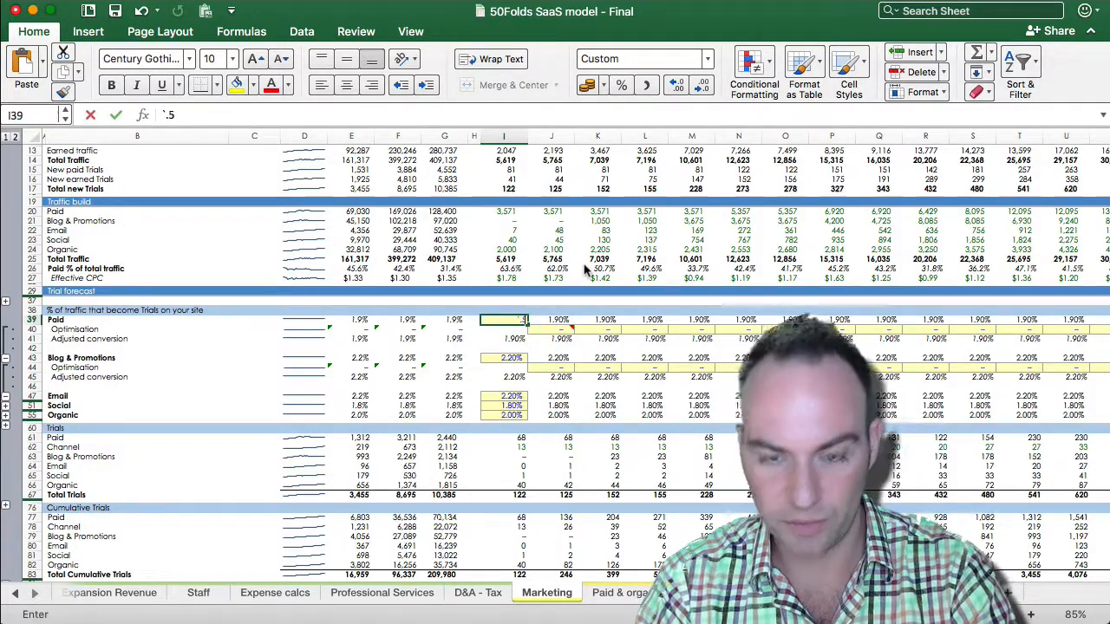
key(Return)
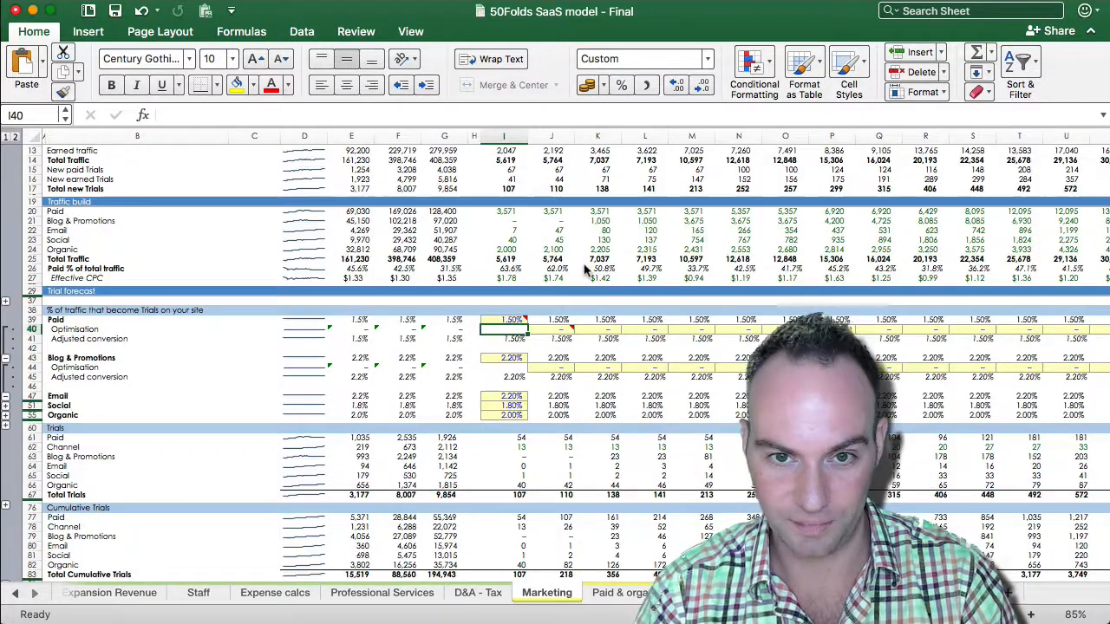
Step: Enter a 20% optimisation for Paid traffic in October 17 and check the conversion rate formula above it
key(Right)
key(Right)
key(Right)
key(Right)
key(Right)
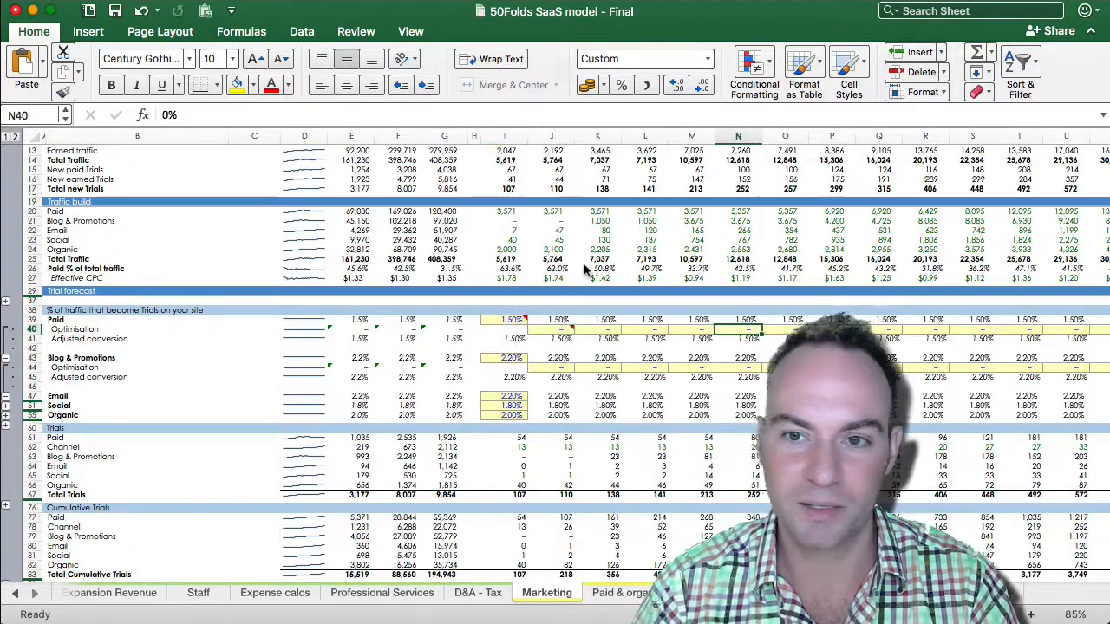
key(Right)
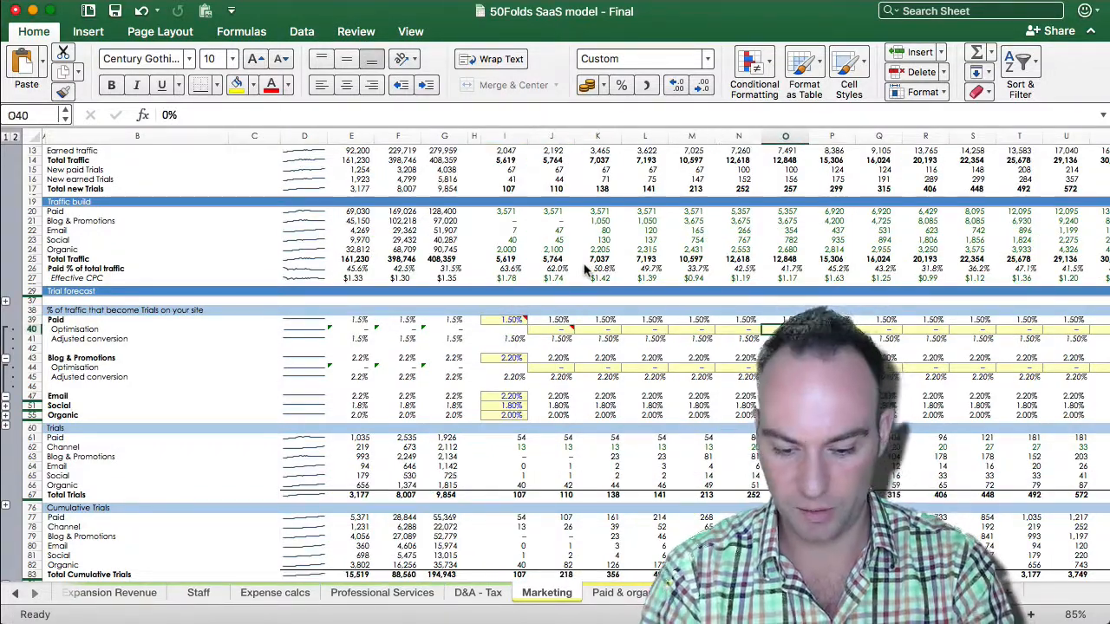
text(20%)
key(Return)
key(Up)
key(Up)
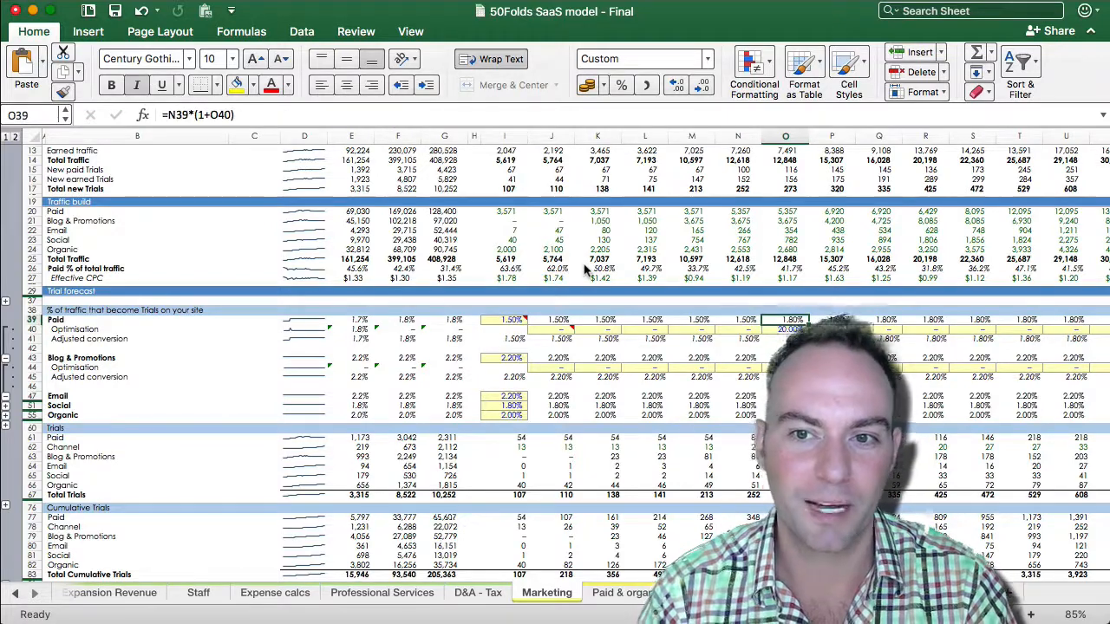
Step: Enter a 30% optimisation for Paid traffic in March 18
key(Down)
key(Right)
key(Right)
key(Right)
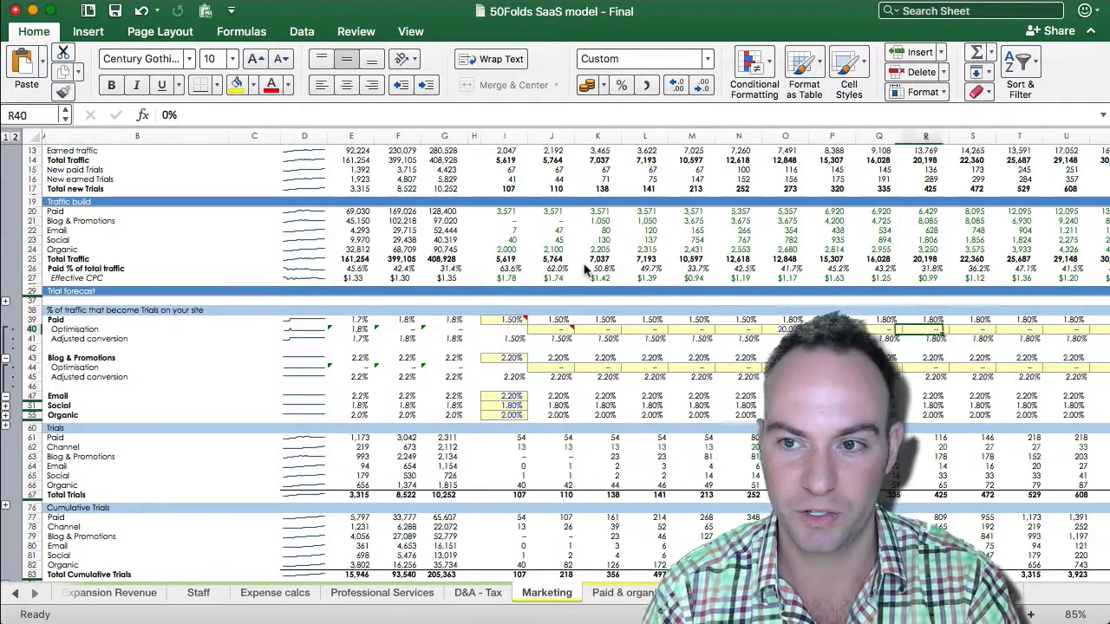
key(Right)
key(Right)
text(30%)
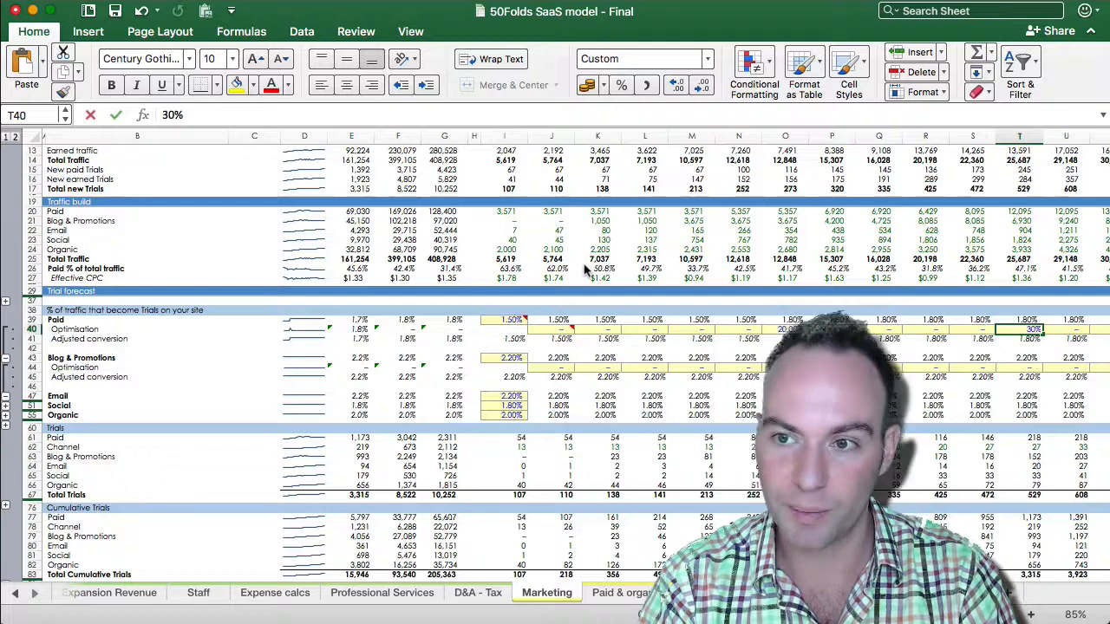
key(Return)
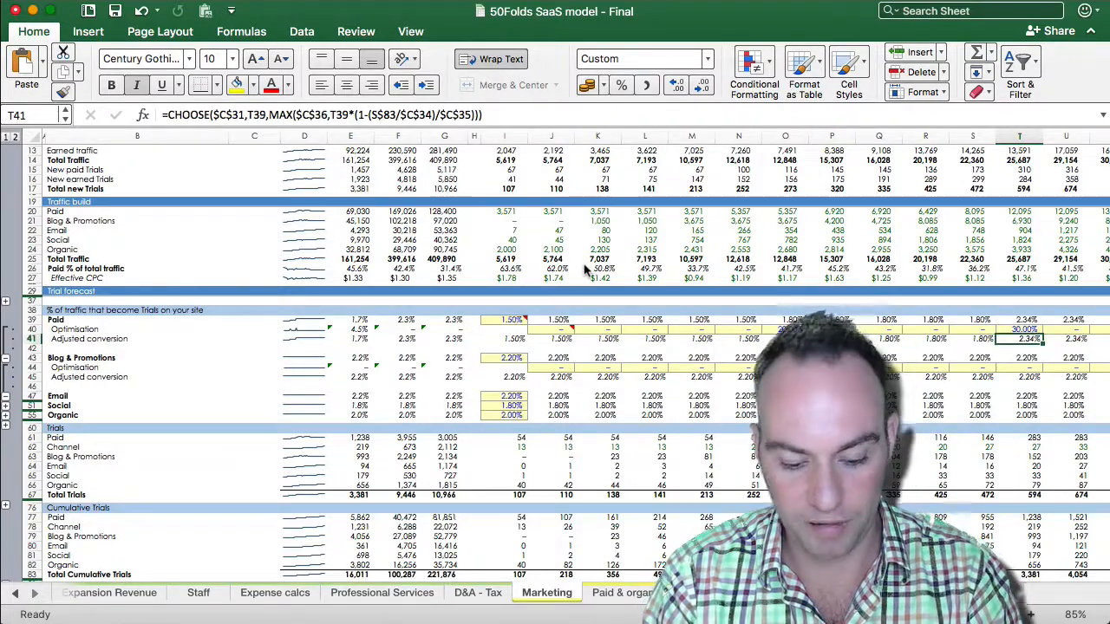
Step: Undo both Paid optimisation entries and set the April 17 Paid conversion rate to 1.9%
key(super+z)
key(super+z)
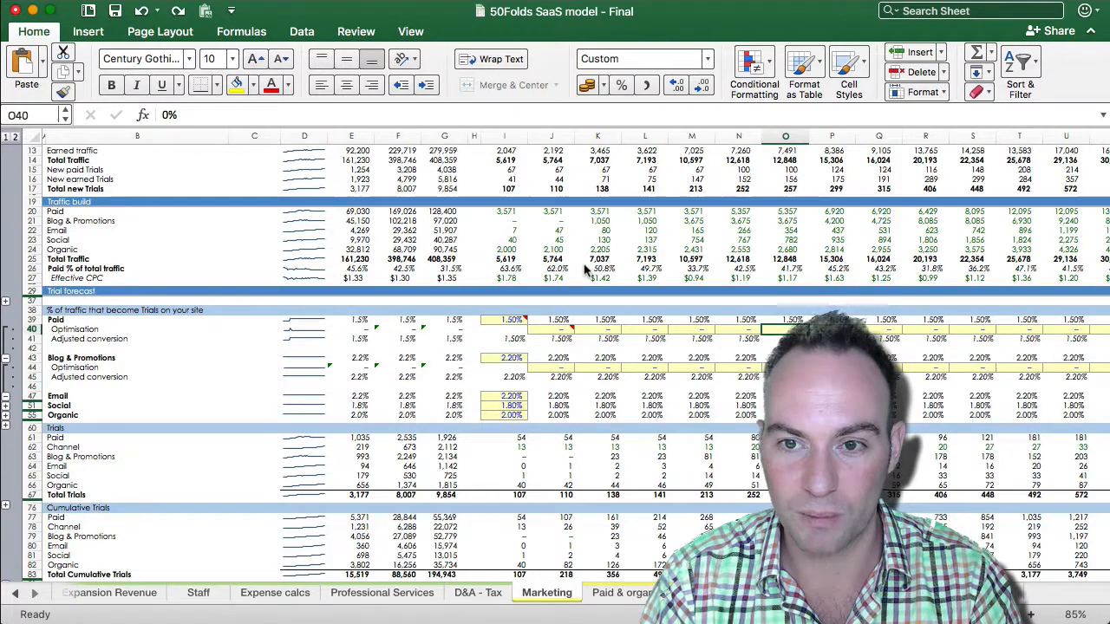
key(Left)
key(Left)
key(Left)
key(Left)
key(Left)
key(Up)
key(Left)
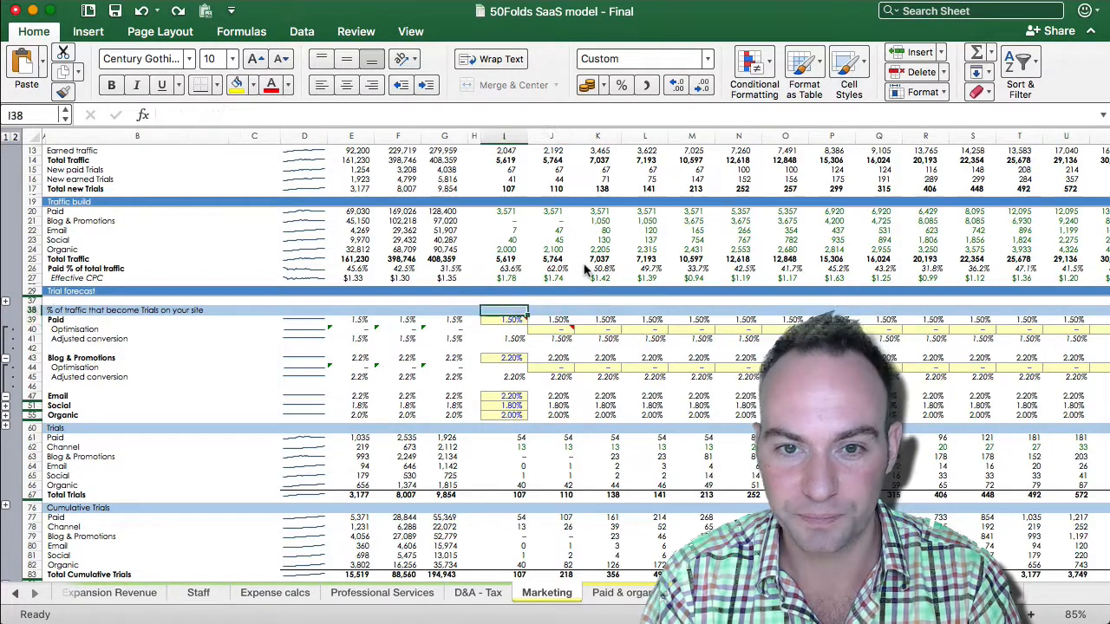
key(Right)
key(Left)
text(1.9)
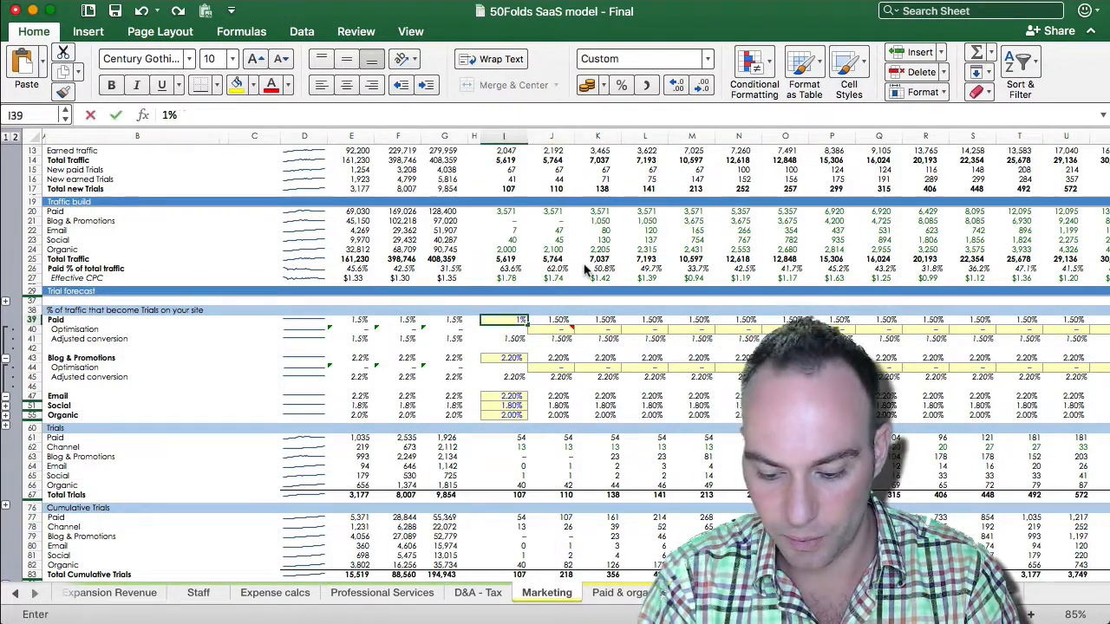
key(Return)
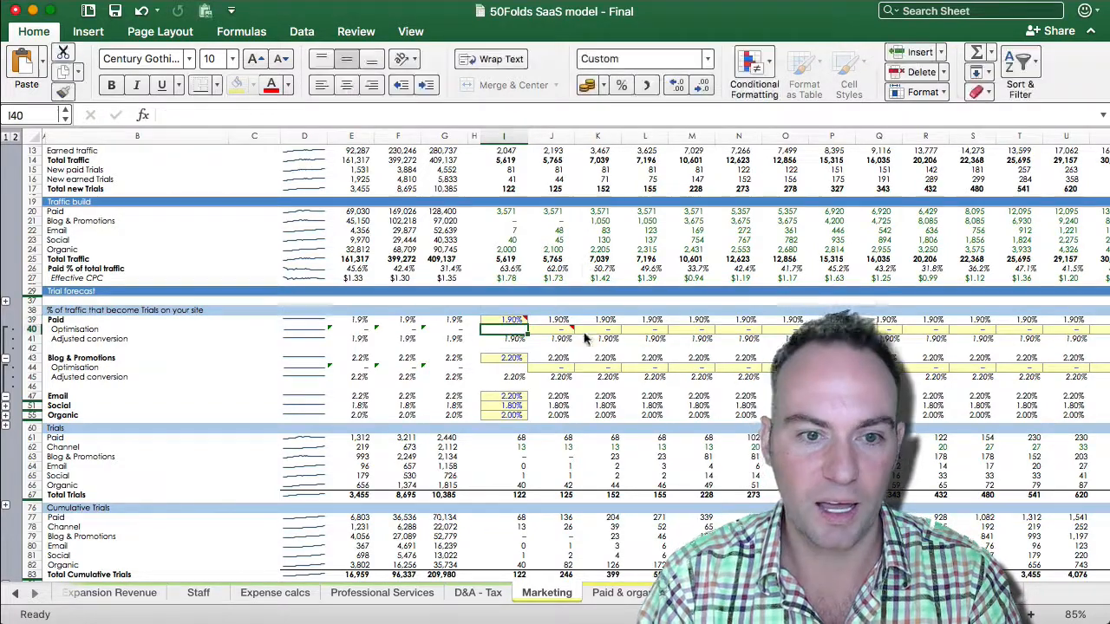
Step: Review the implied traffic-to-paid conversion rates, and collapse the detail rows under Paid and Blog & Promotions
scroll(551, 419, down, 5)
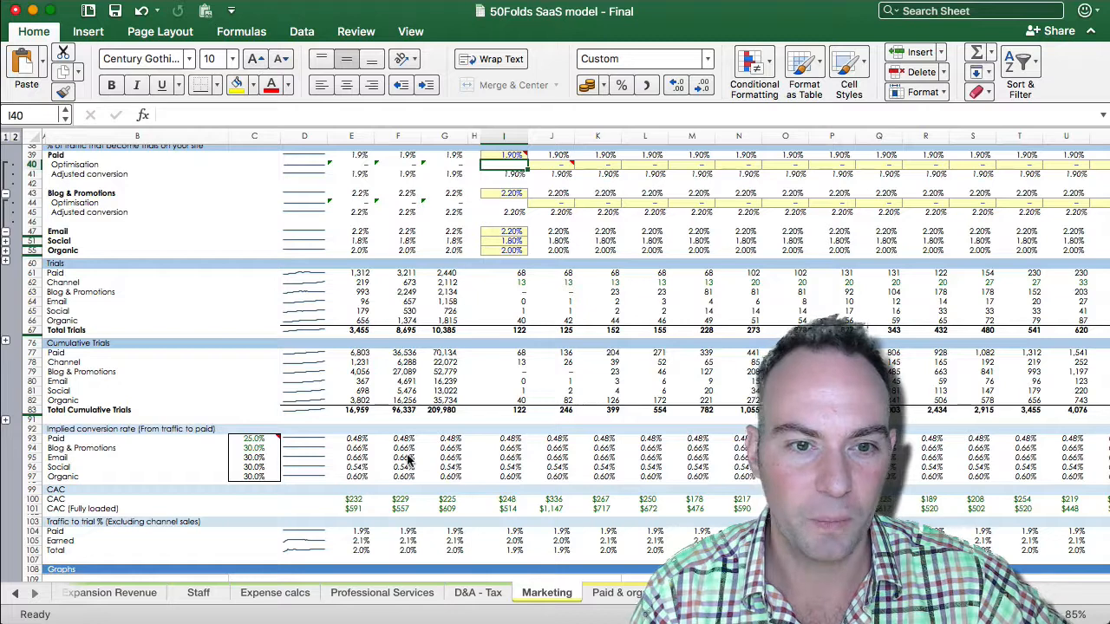
mouse_move(258, 442)
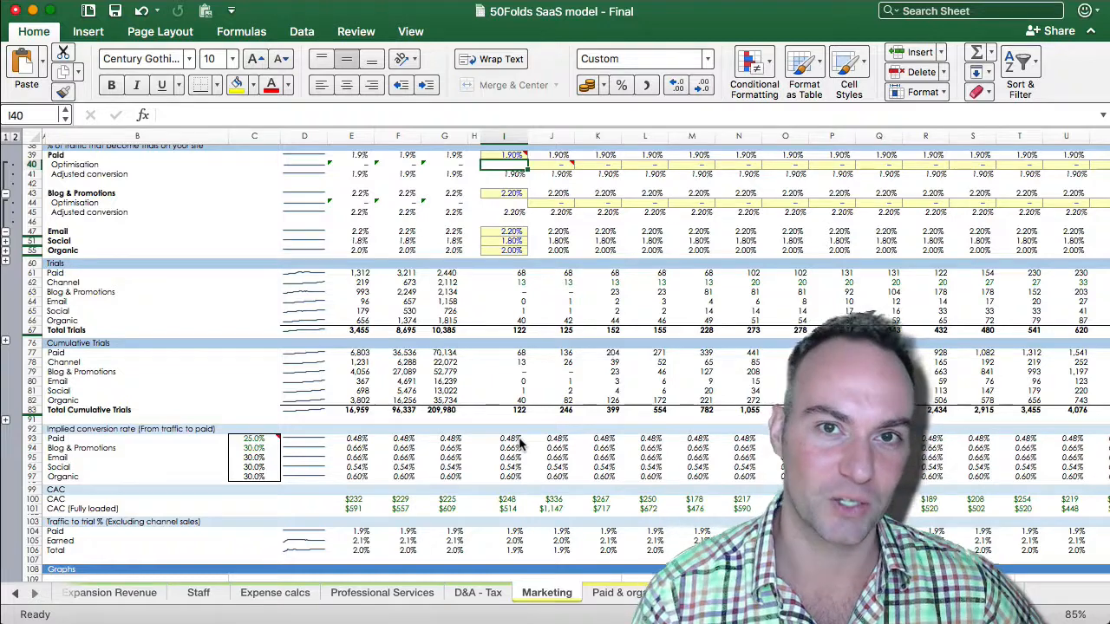
scroll(492, 322, up, 3)
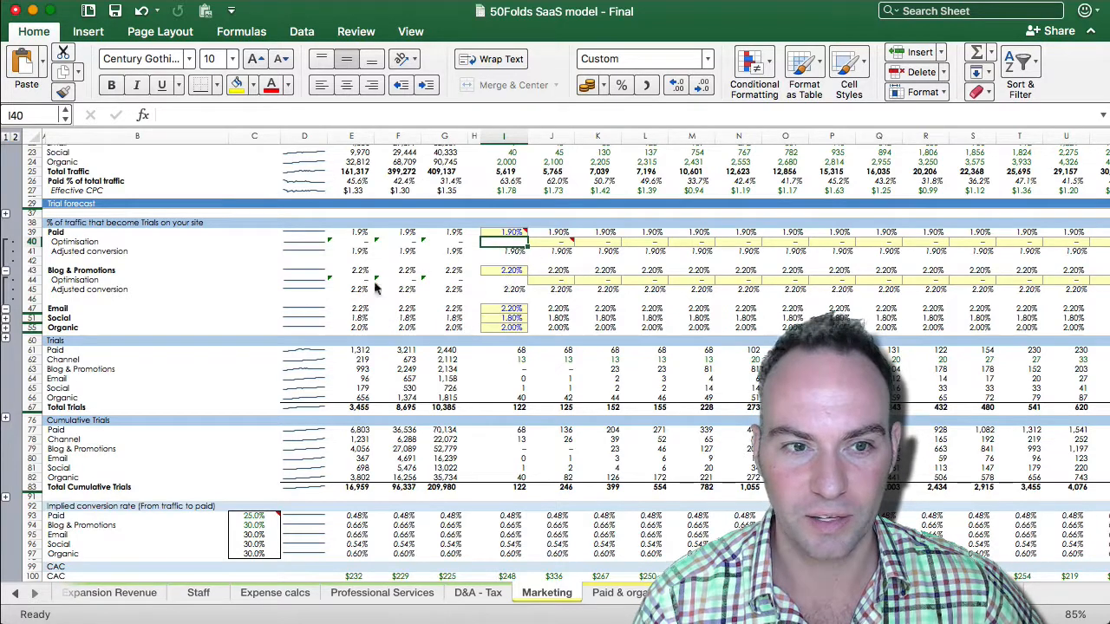
click(7, 299)
click(7, 271)
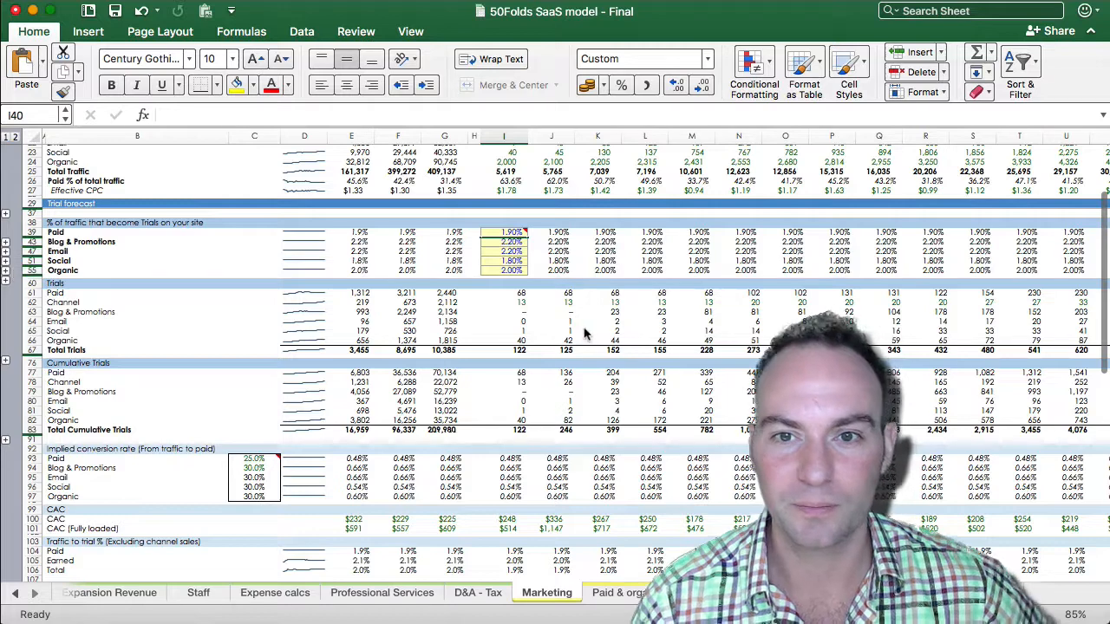
Step: Inspect the formula for April 17 Blog & Promotions trials and trace its traffic and conversion inputs without changing it
click(523, 317)
double_click(523, 318)
scroll(524, 314, up, 5)
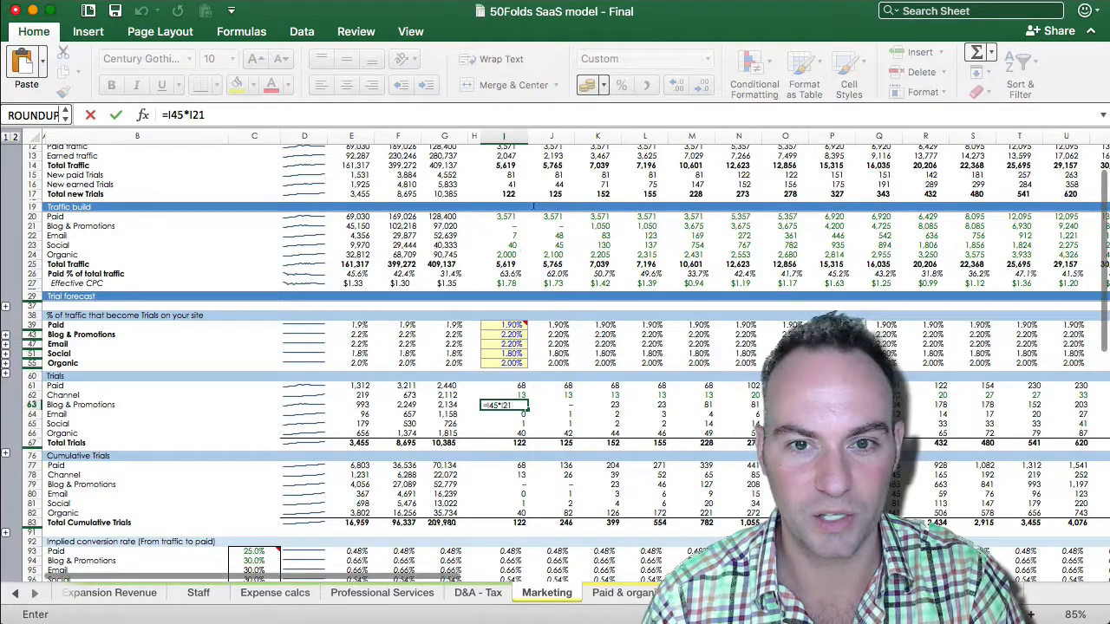
key(Escape)
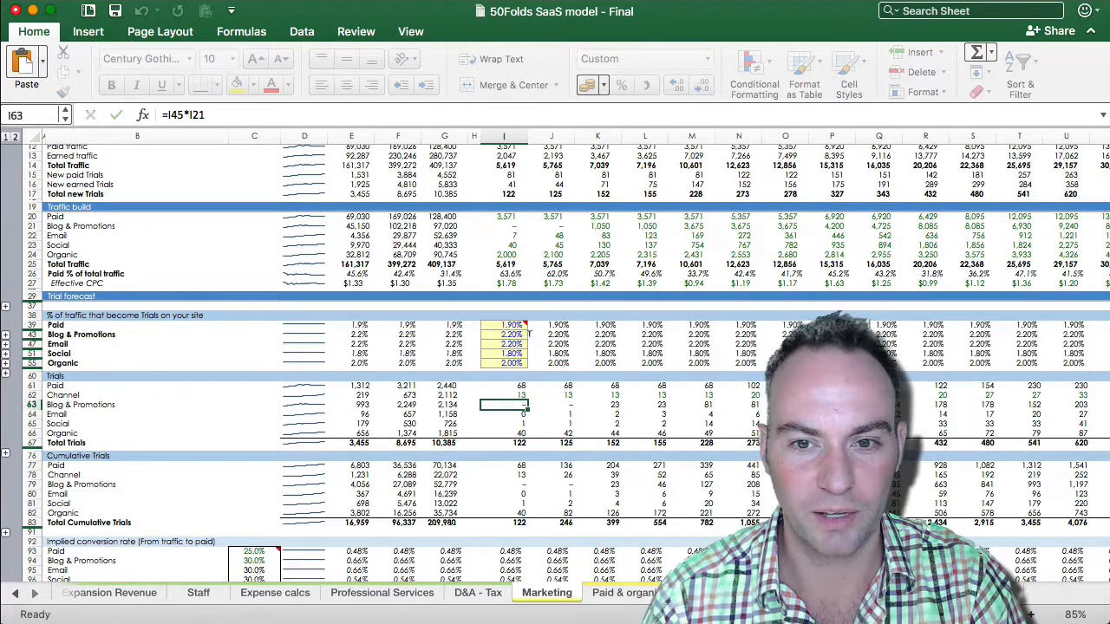
Step: Inspect the formulas behind the June 17 Channel, Paid and Total Trials figures
key(Right)
key(Right)
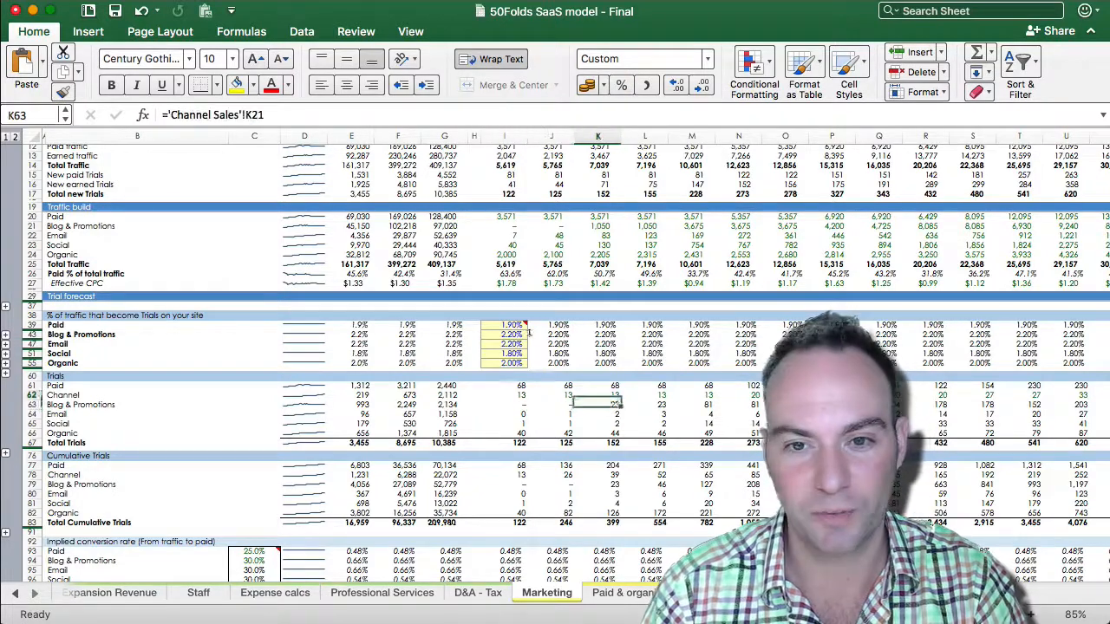
key(Up)
key(Up)
key(F2)
key(Escape)
key(Down)
key(Down)
key(Down)
key(Down)
key(Down)
key(Down)
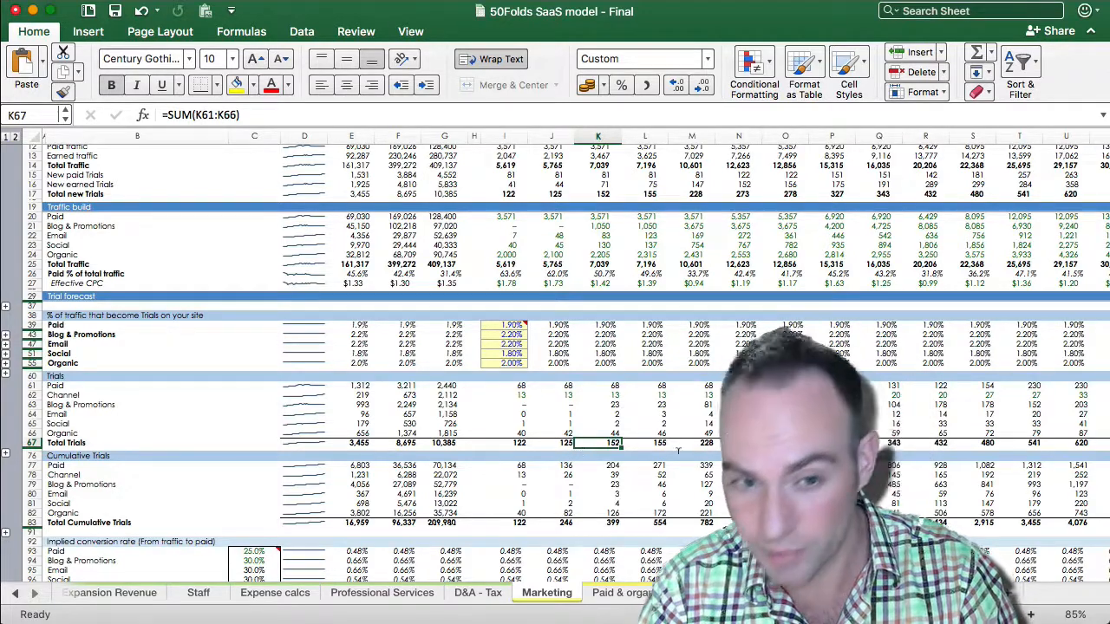
Step: Examine the charts in the Graphs section, including Cumulative Trials, Total new Trials and Traffic Breakdown
scroll(681, 458, down, 5)
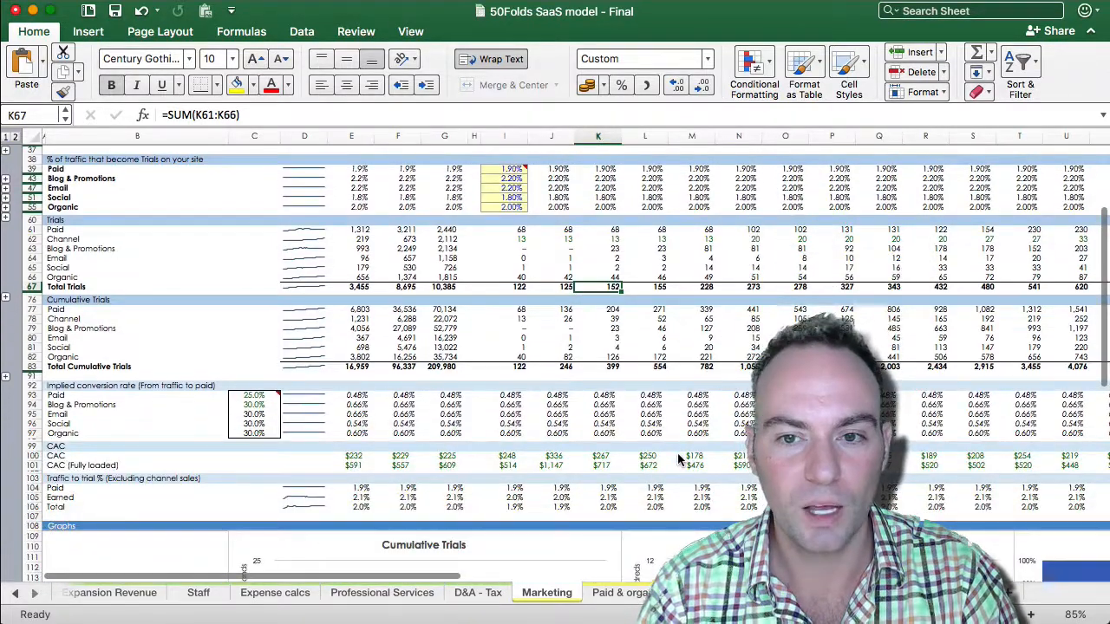
scroll(681, 458, down, 5)
scroll(681, 459, down, 3)
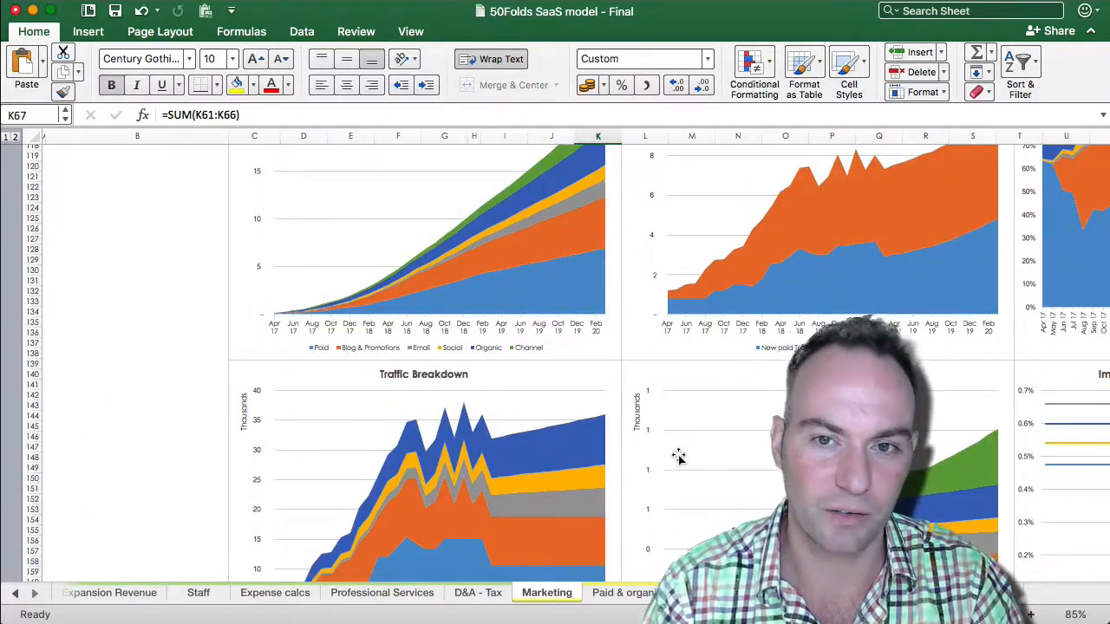
scroll(679, 457, up, 3)
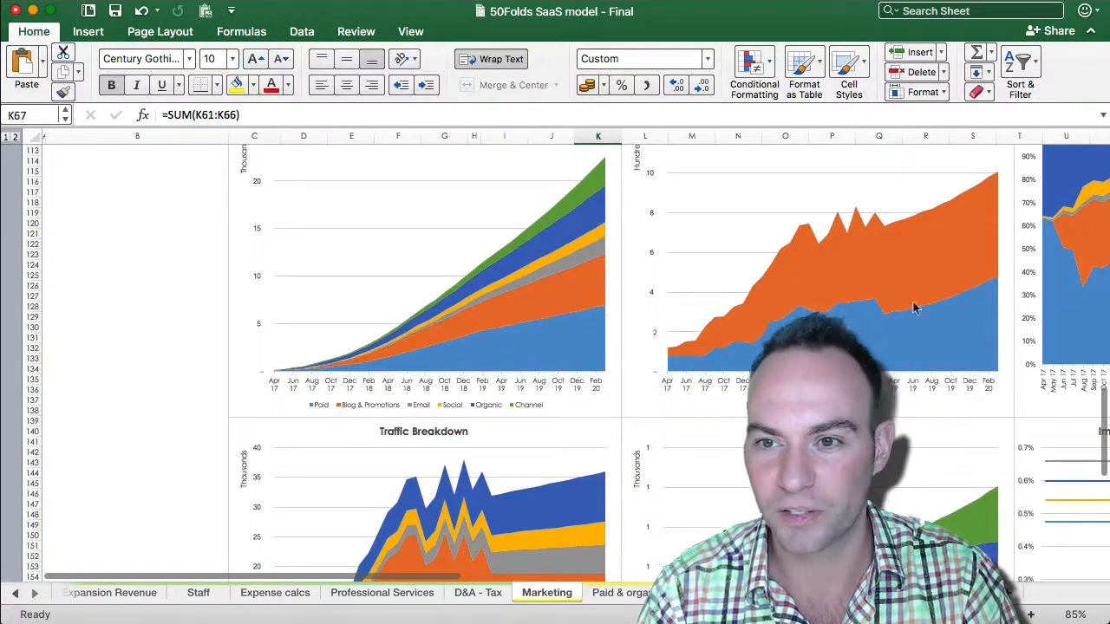
scroll(948, 263, up, 20)
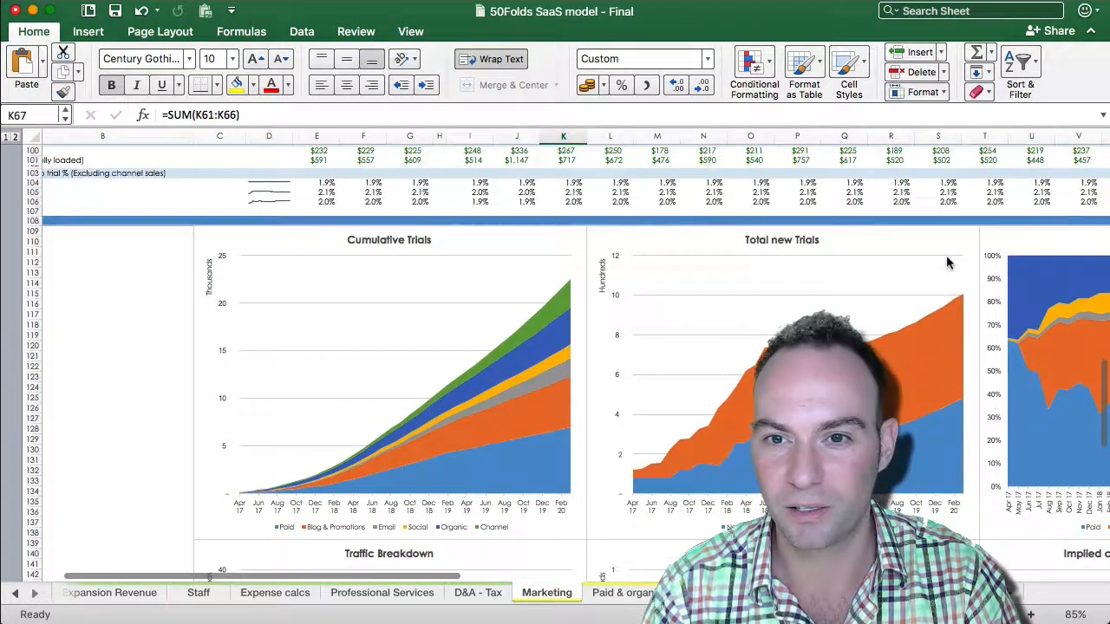